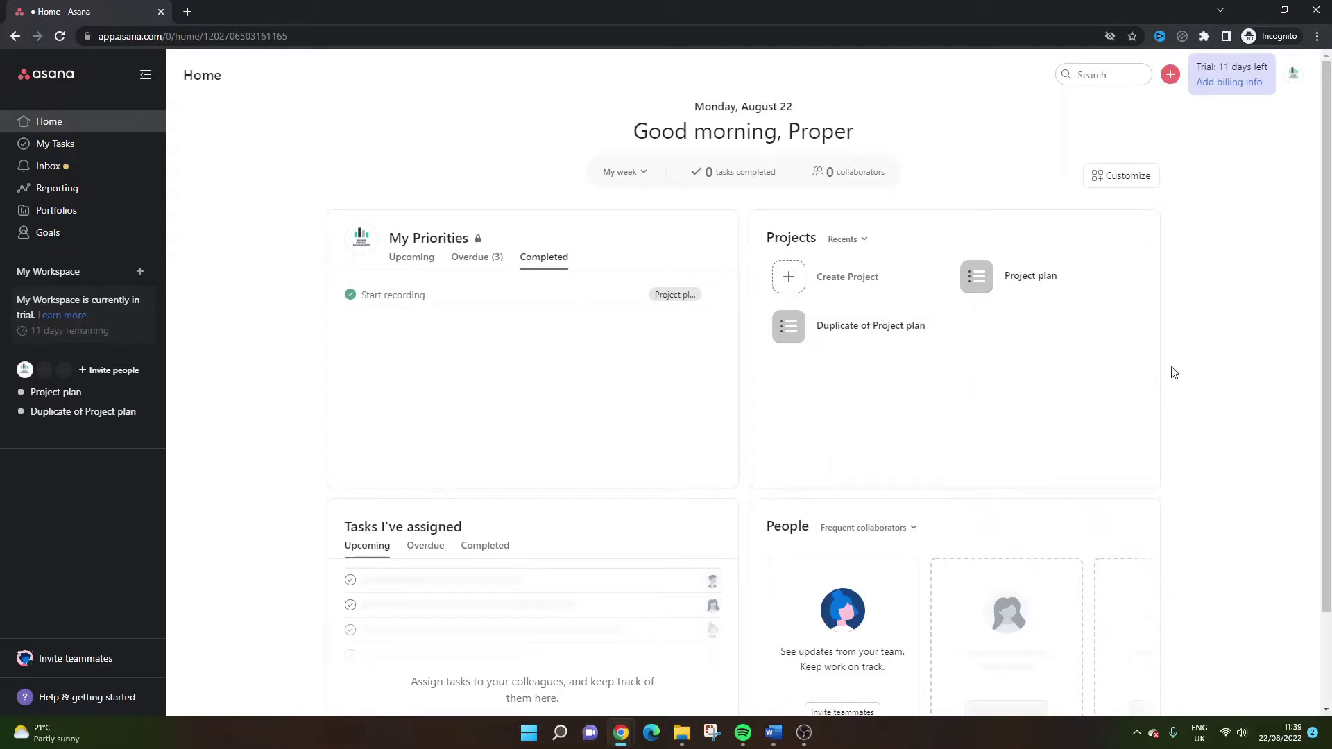
Step: Open the Project plan card from Home to show its To do, Doing and Done task list
{"action": "left_click", "coordinate": [1028, 287]}
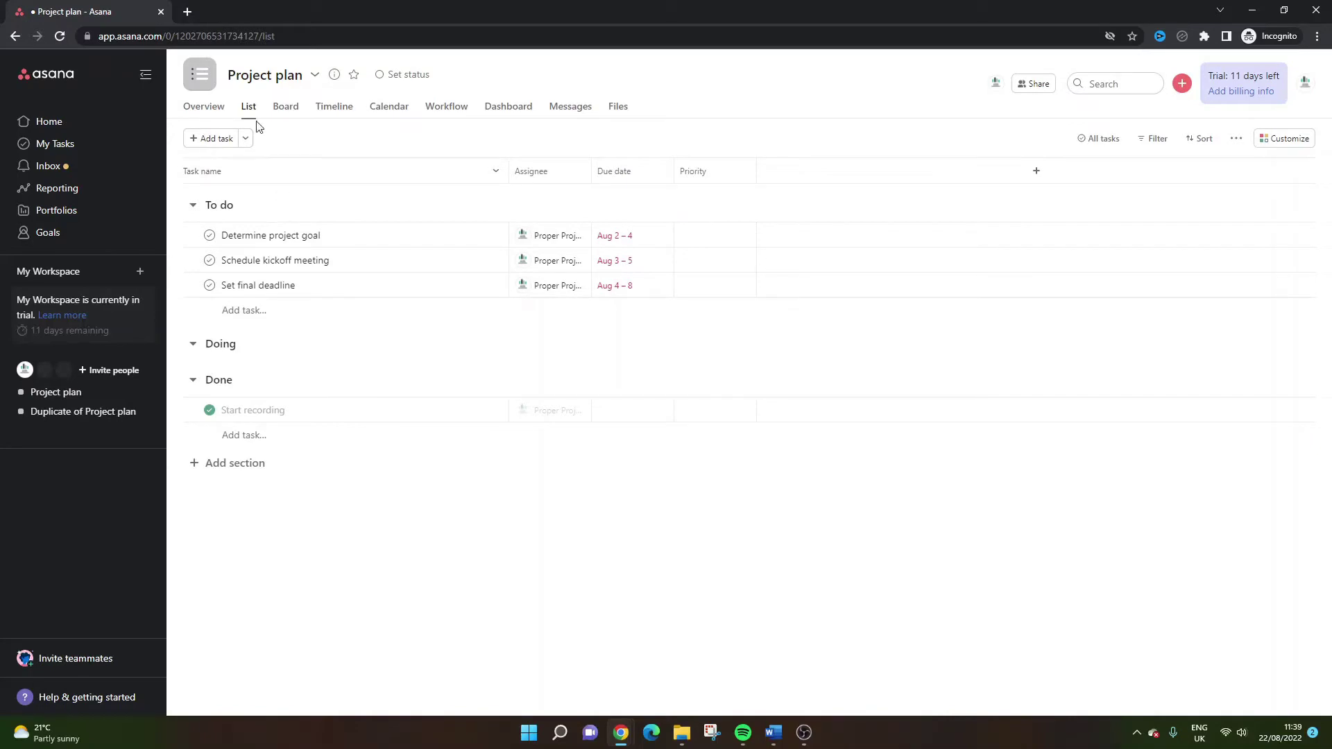
{"action": "mouse_move", "coordinate": [240, 210]}
{"action": "left_click", "coordinate": [718, 241]}
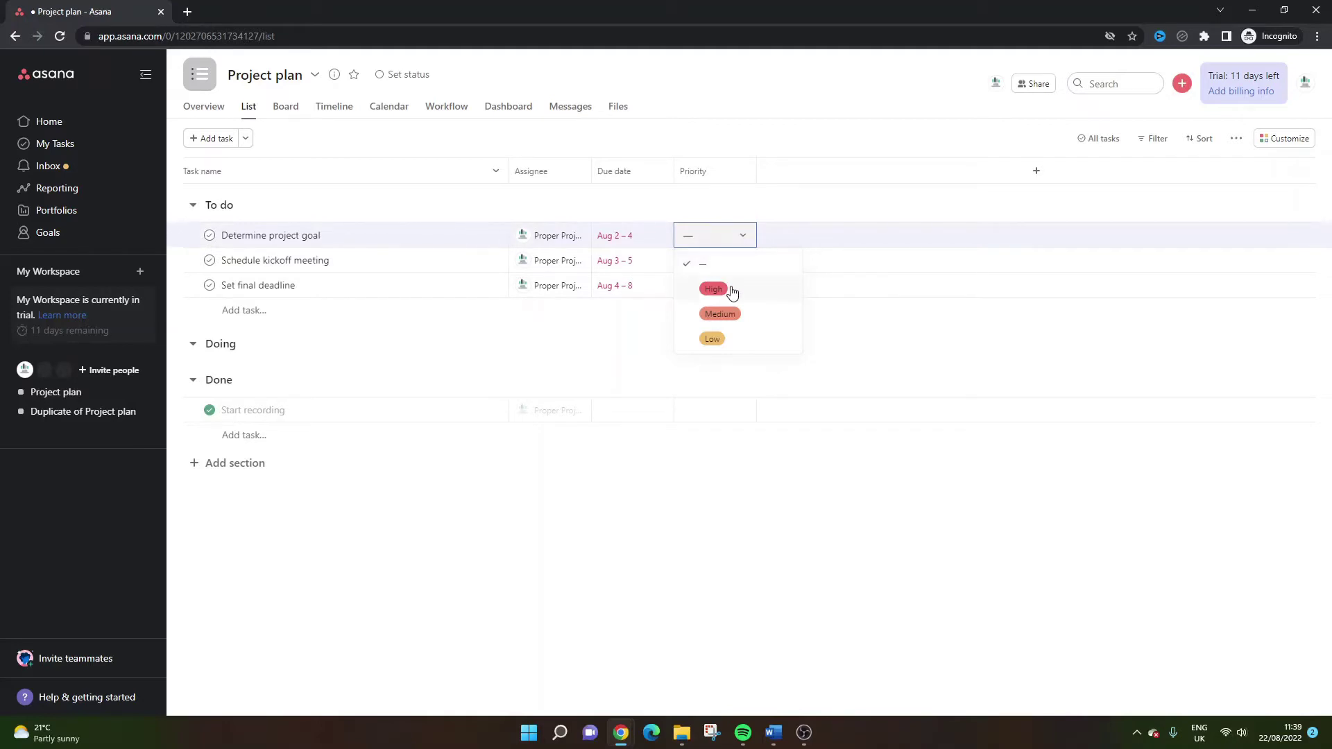
Step: Mark Determine project goal High, Schedule kickoff meeting Medium, Set final deadline Low, and sort by Priority
{"action": "left_click", "coordinate": [728, 289]}
{"action": "left_click", "coordinate": [726, 267]}
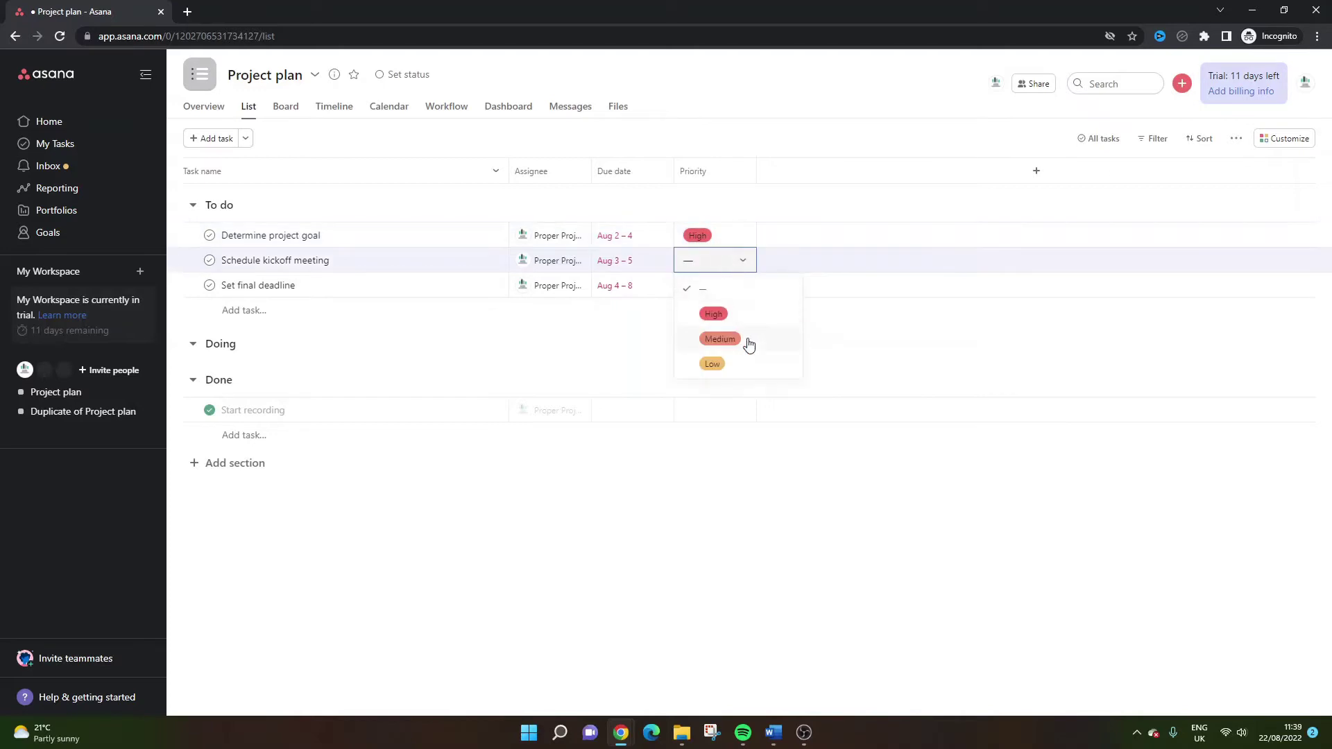
{"action": "left_click", "coordinate": [718, 336]}
{"action": "left_click", "coordinate": [714, 286]}
{"action": "left_click", "coordinate": [725, 387]}
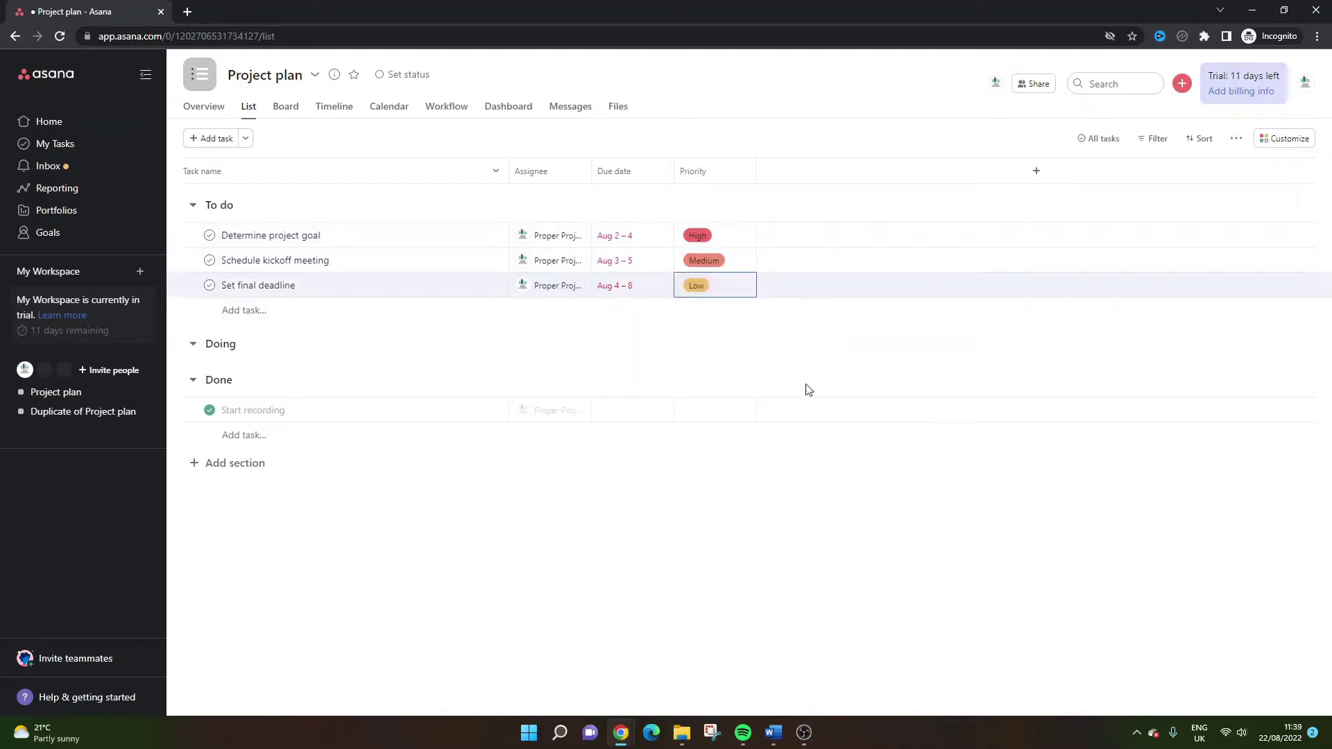
{"action": "left_click", "coordinate": [716, 171]}
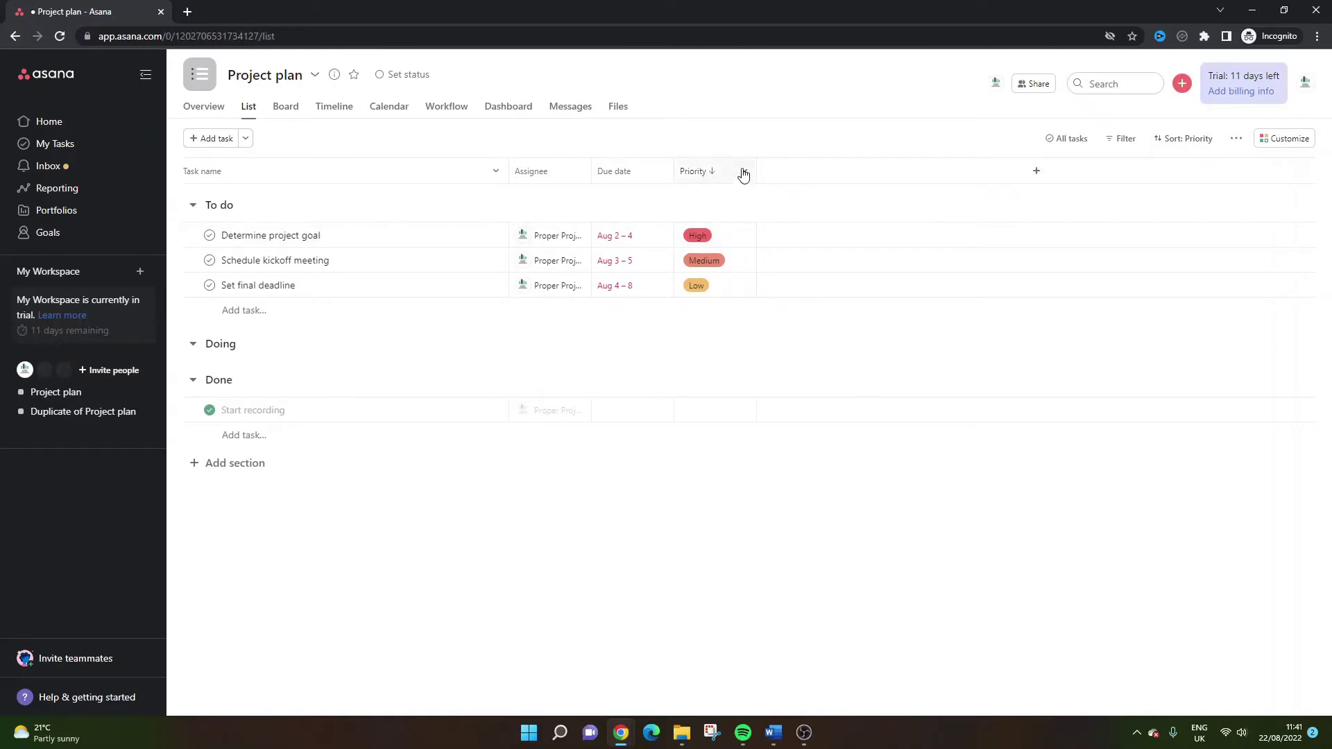
{"action": "left_click", "coordinate": [745, 172]}
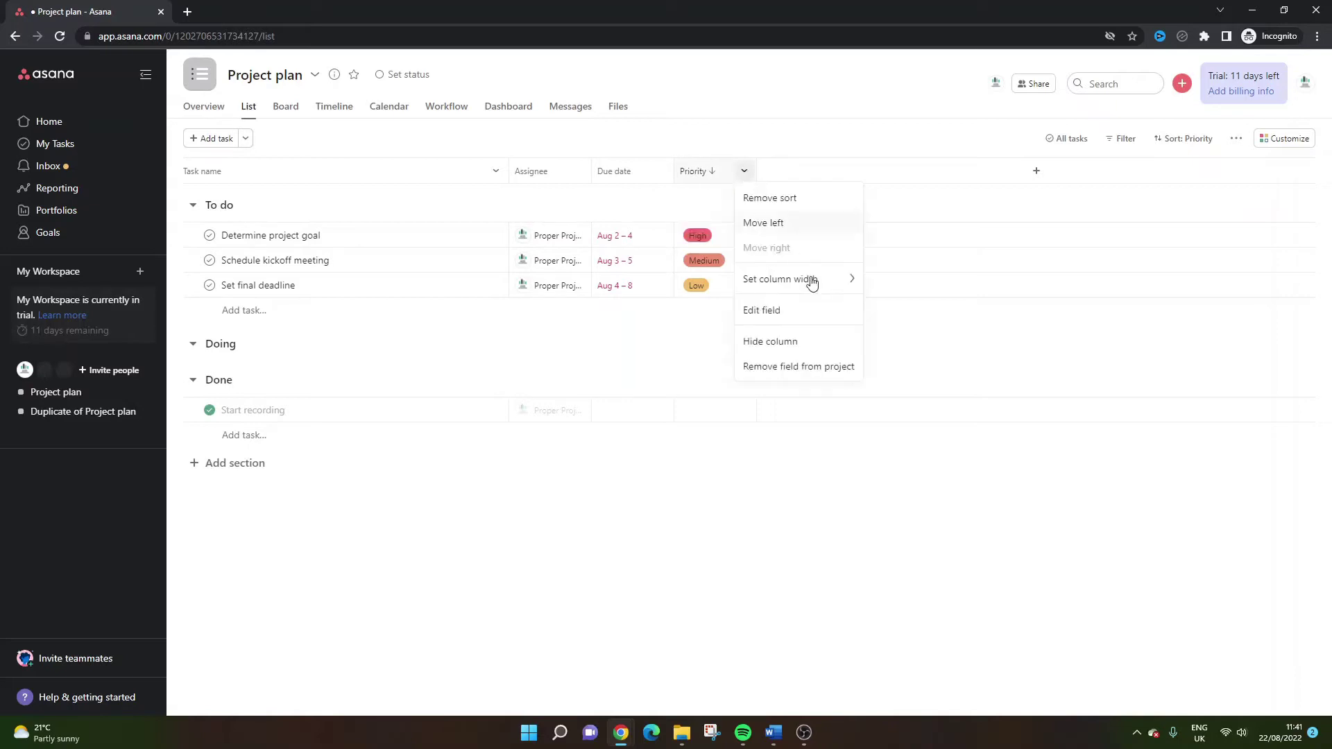
Step: Remove the Priority field from the Project plan project and confirm the removal
{"action": "left_click", "coordinate": [821, 366]}
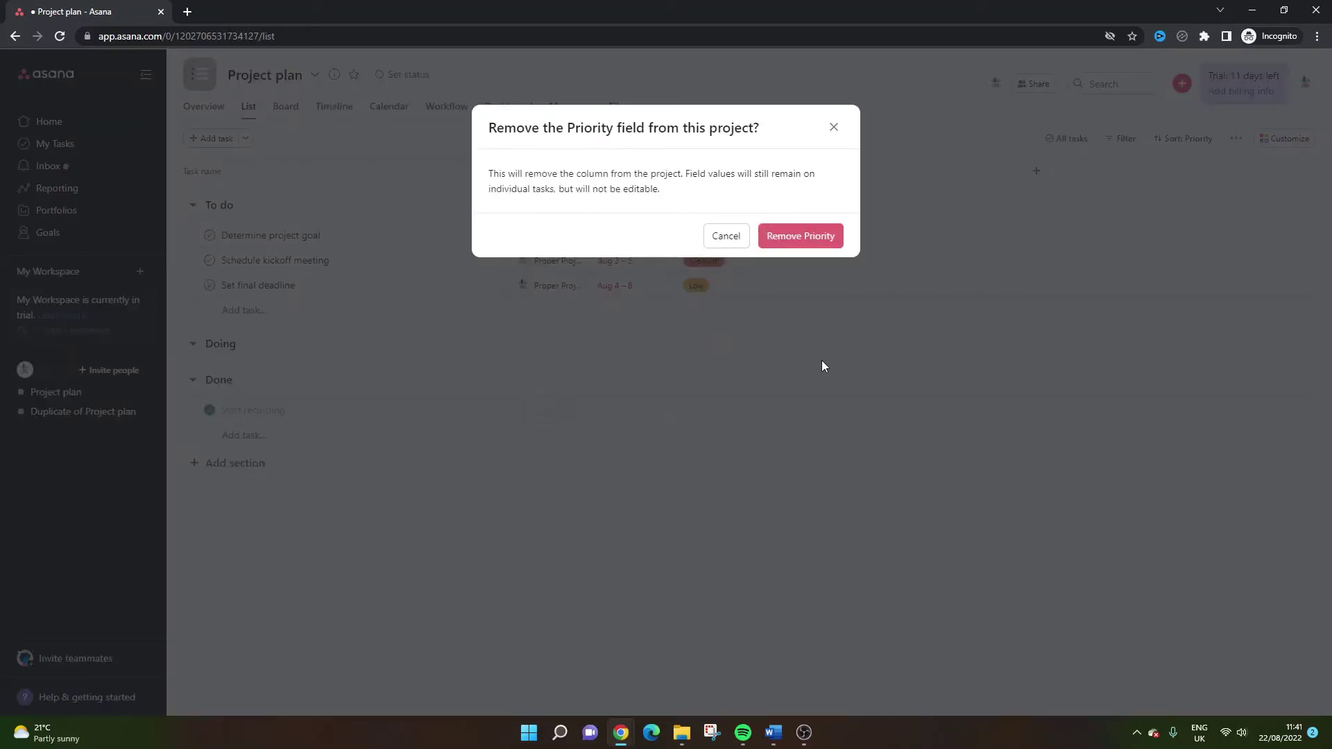
{"action": "left_click", "coordinate": [794, 232]}
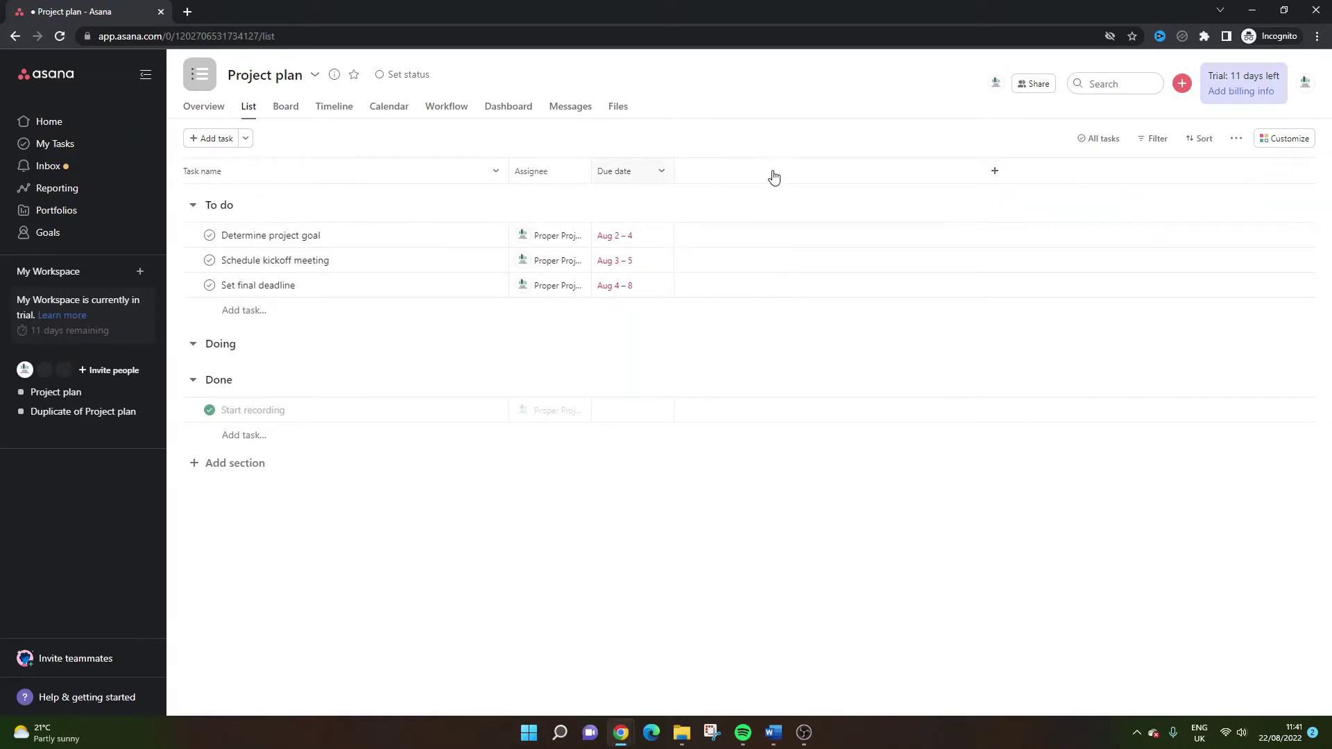
Step: Add a new field titled 'Priority', keeping Single-select as its field type
{"action": "left_click", "coordinate": [996, 172]}
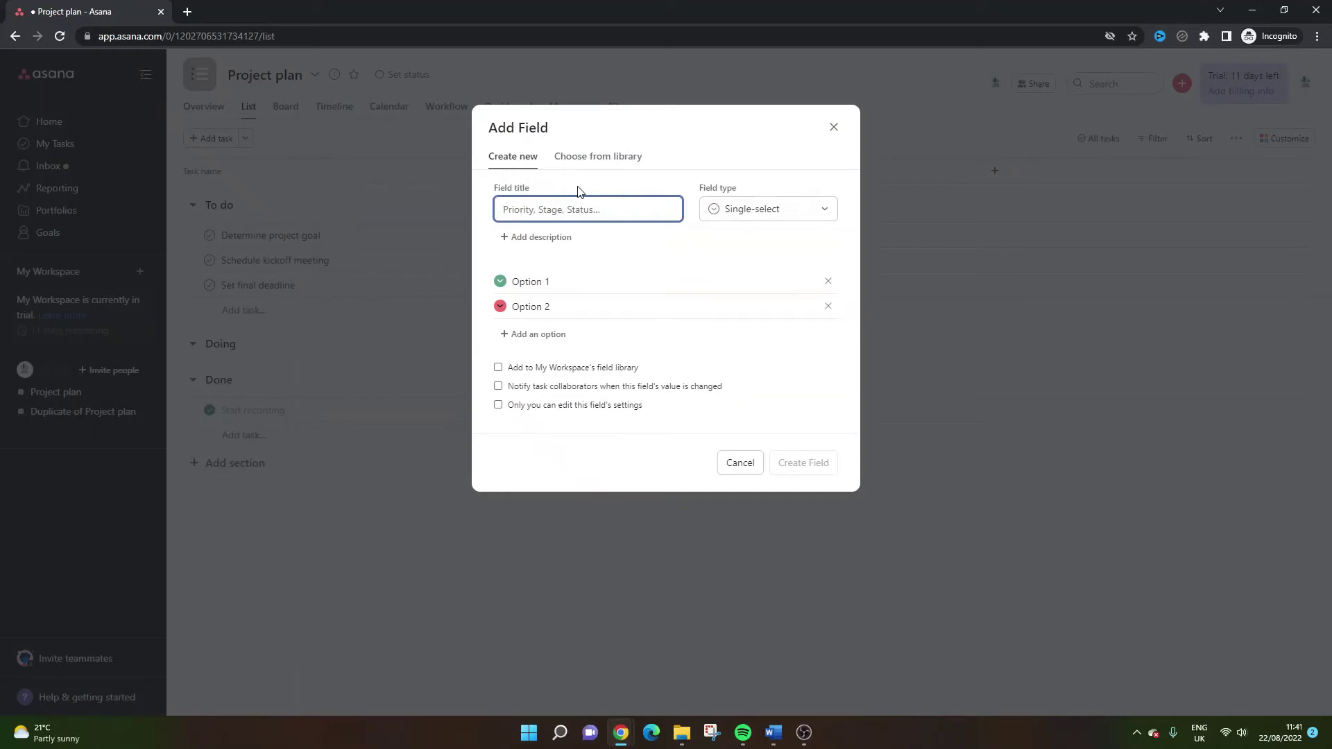
{"action": "type", "text": "Pr"}
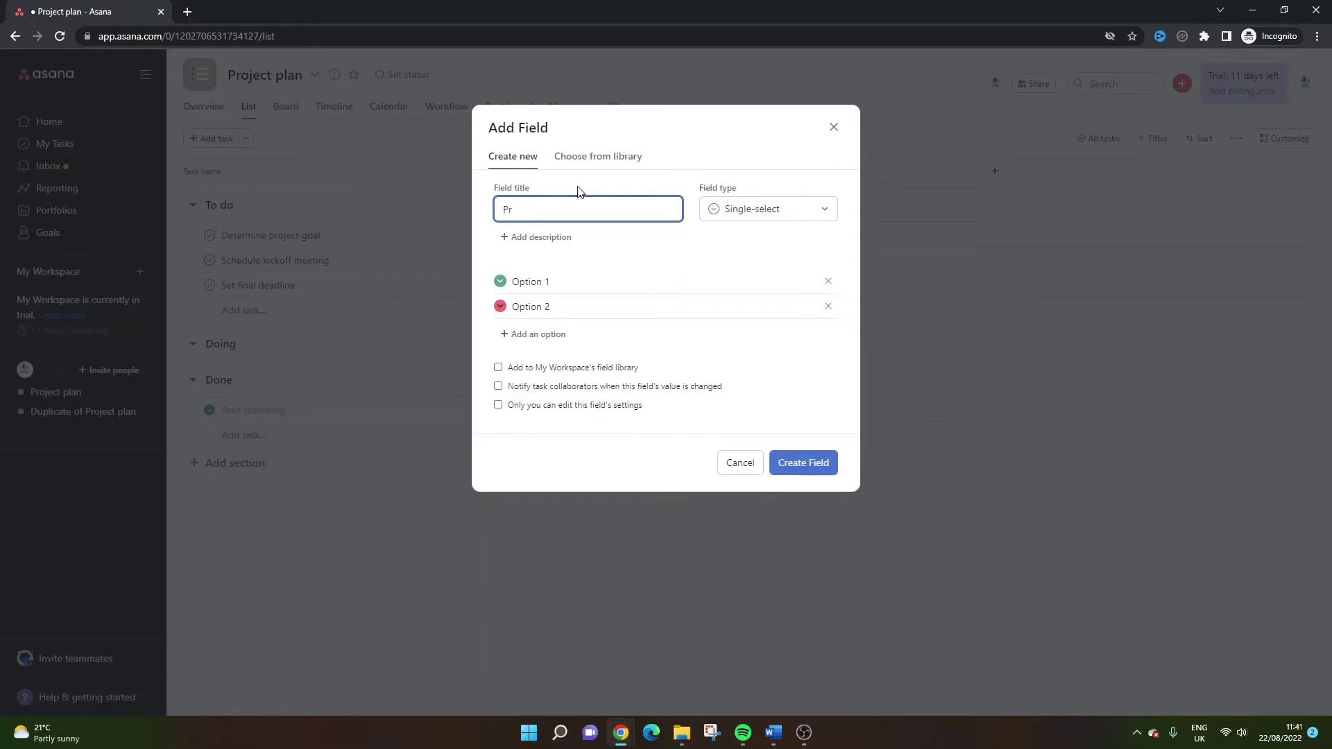
{"action": "type", "text": "iority"}
{"action": "left_click", "coordinate": [799, 215]}
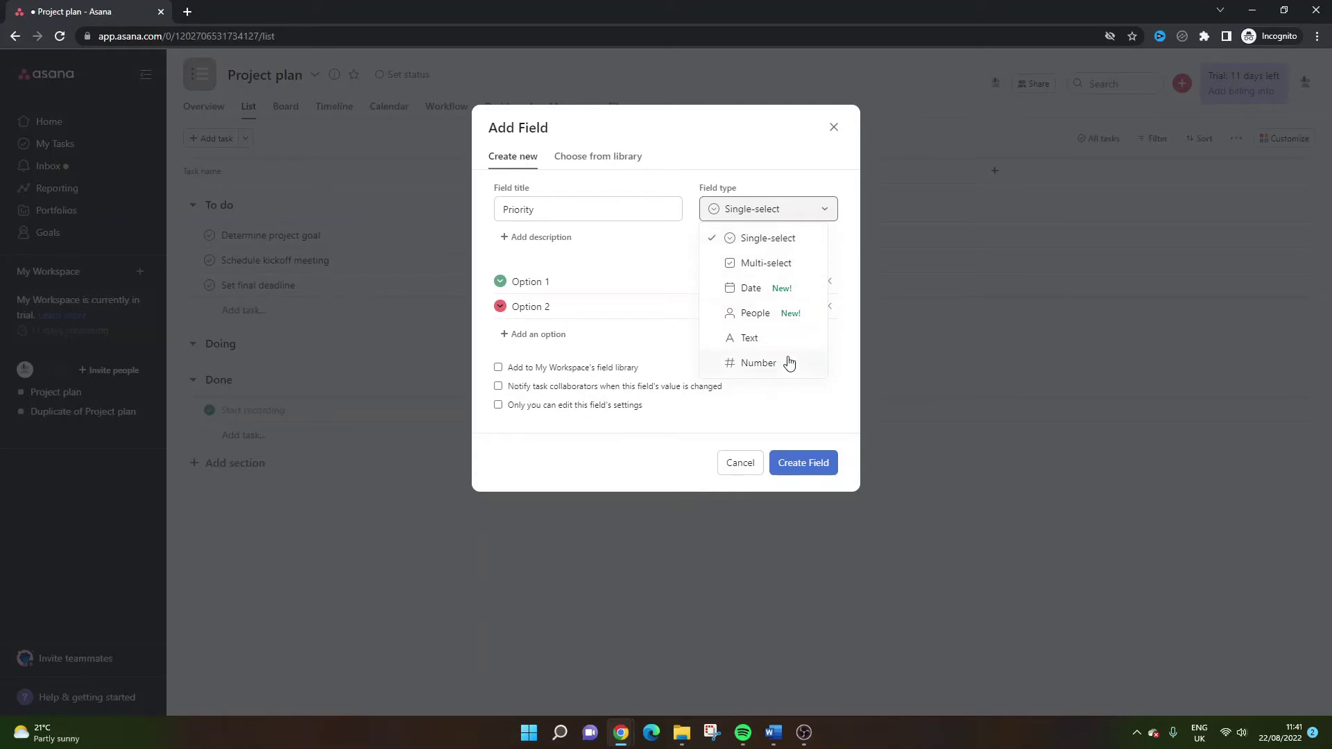
{"action": "left_click", "coordinate": [687, 239]}
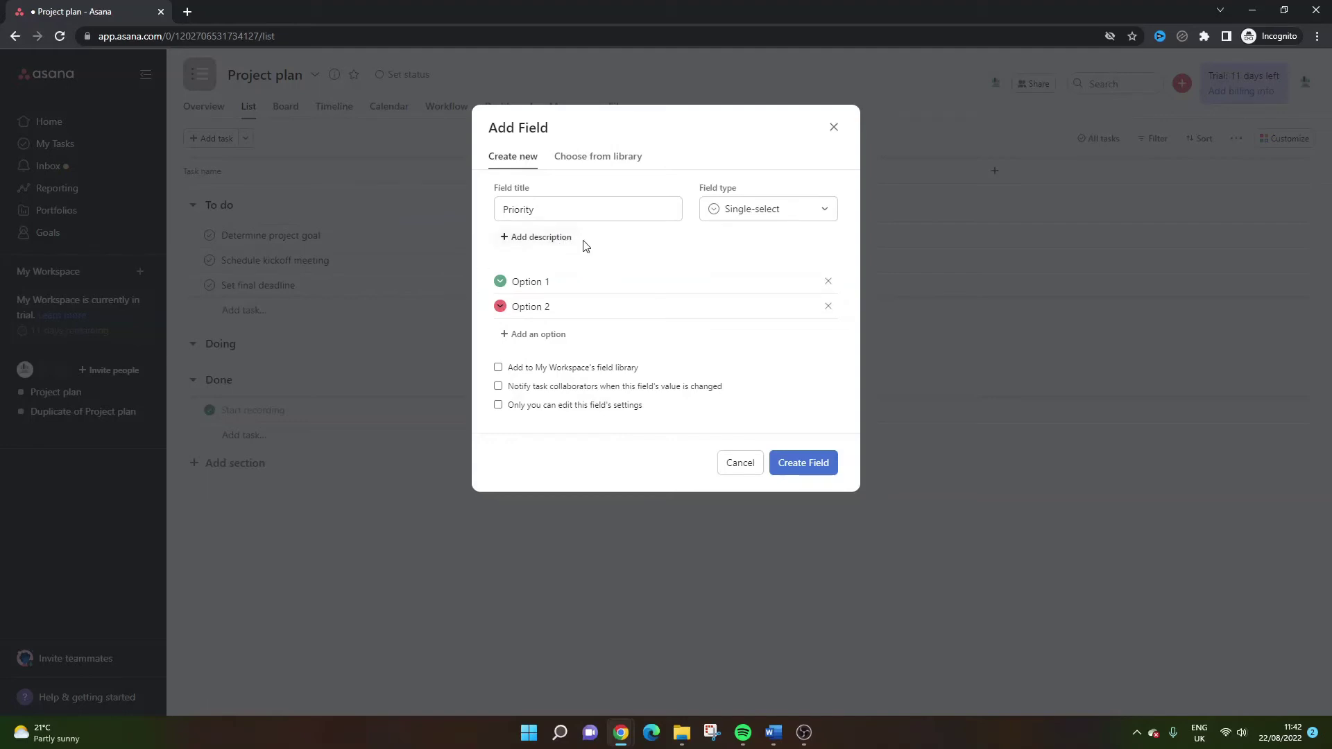
{"action": "left_click", "coordinate": [537, 284]}
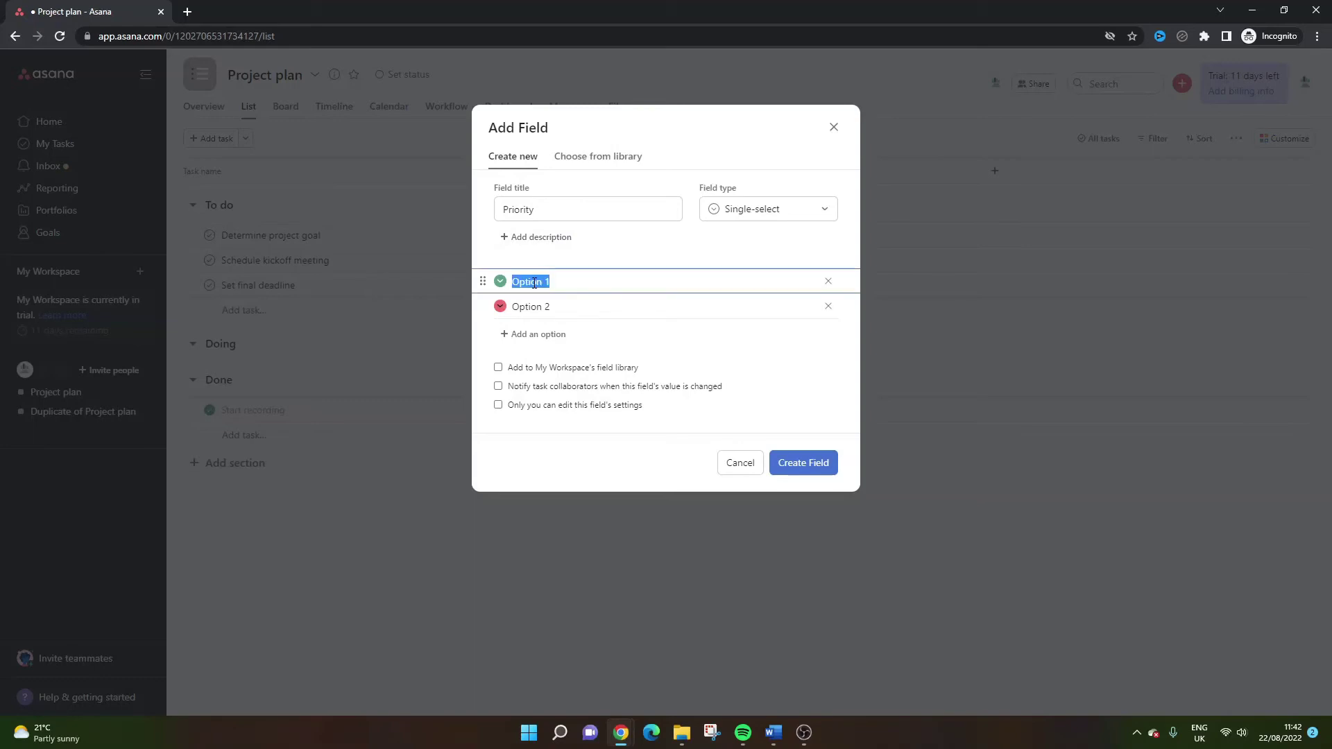
Step: Rename Option 1 to 'Low' and Option 2 to 'High'
{"action": "double_click", "coordinate": [527, 281]}
{"action": "triple_click", "coordinate": [542, 280]}
{"action": "type", "text": "Low"}
{"action": "triple_click", "coordinate": [532, 306]}
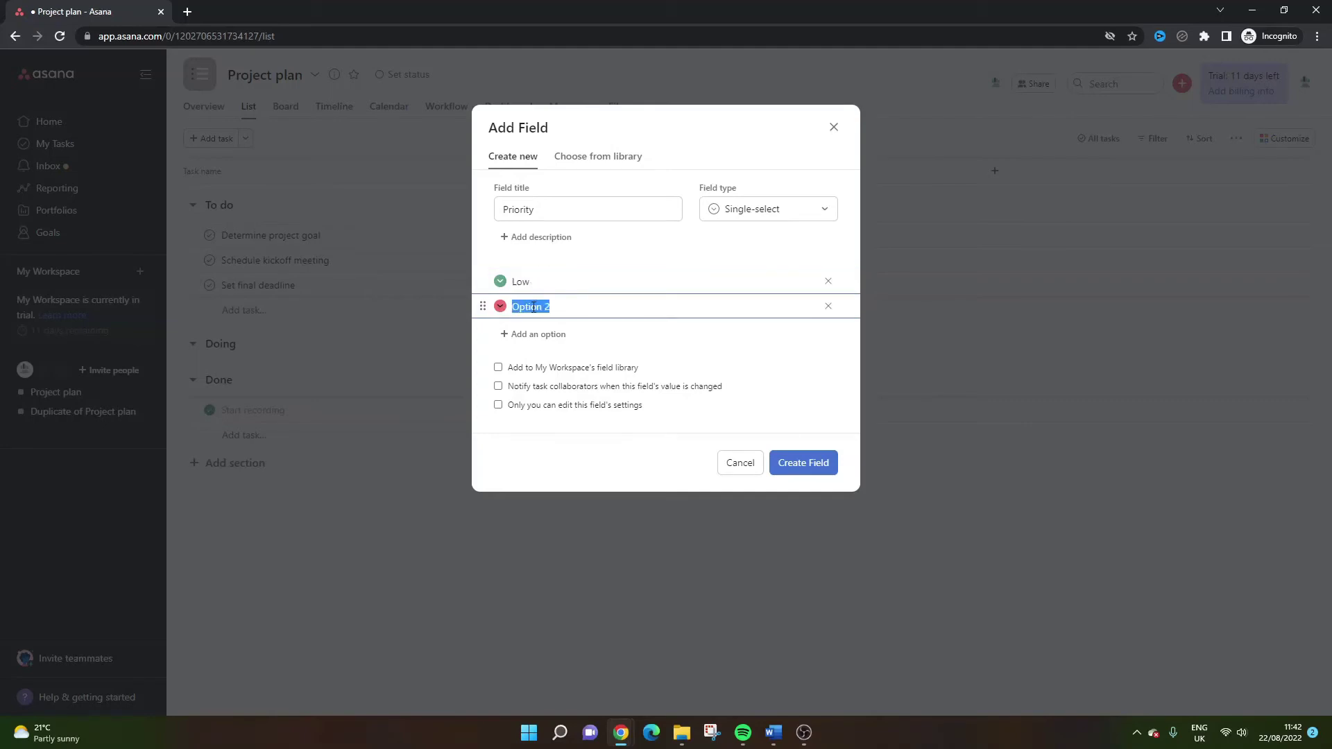
{"action": "type", "text": "High"}
Step: Add a 'Medium' option and move it between Low and High
{"action": "left_click", "coordinate": [539, 335]}
{"action": "type", "text": "Medium"}
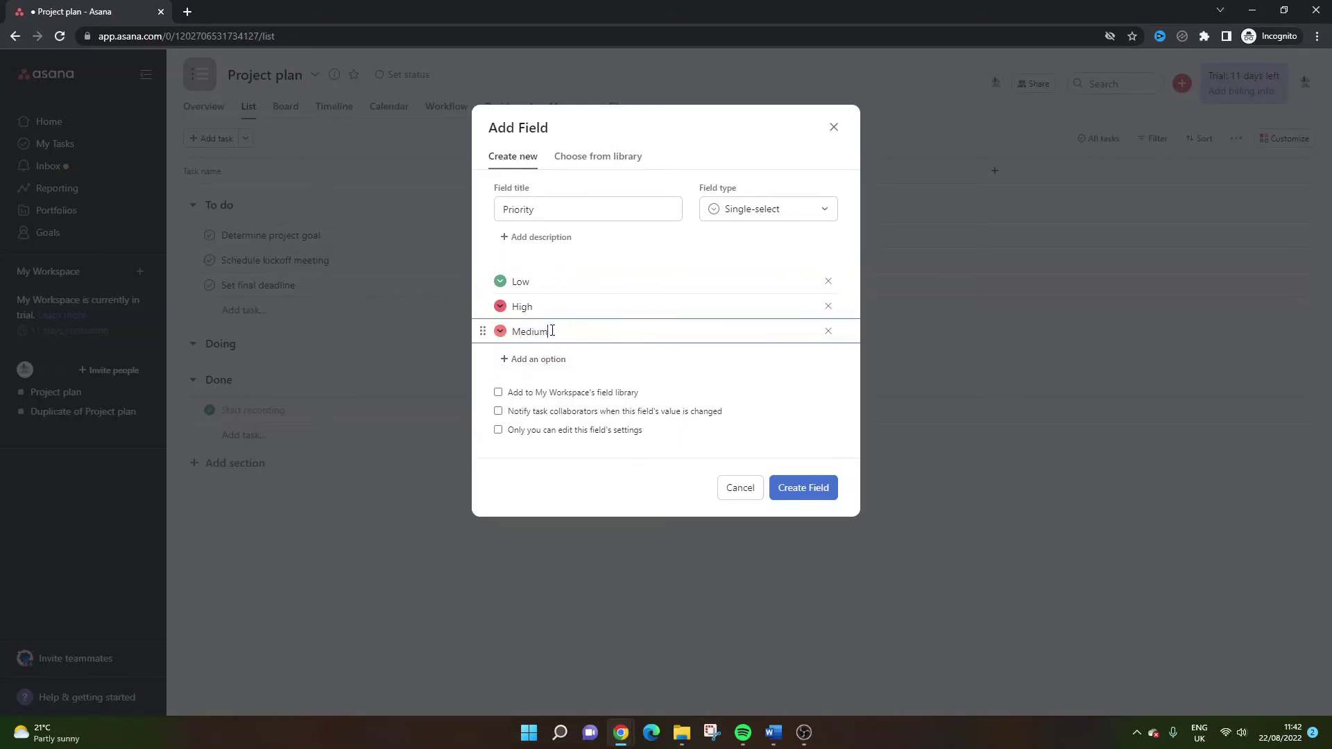
{"action": "left_click", "coordinate": [749, 362]}
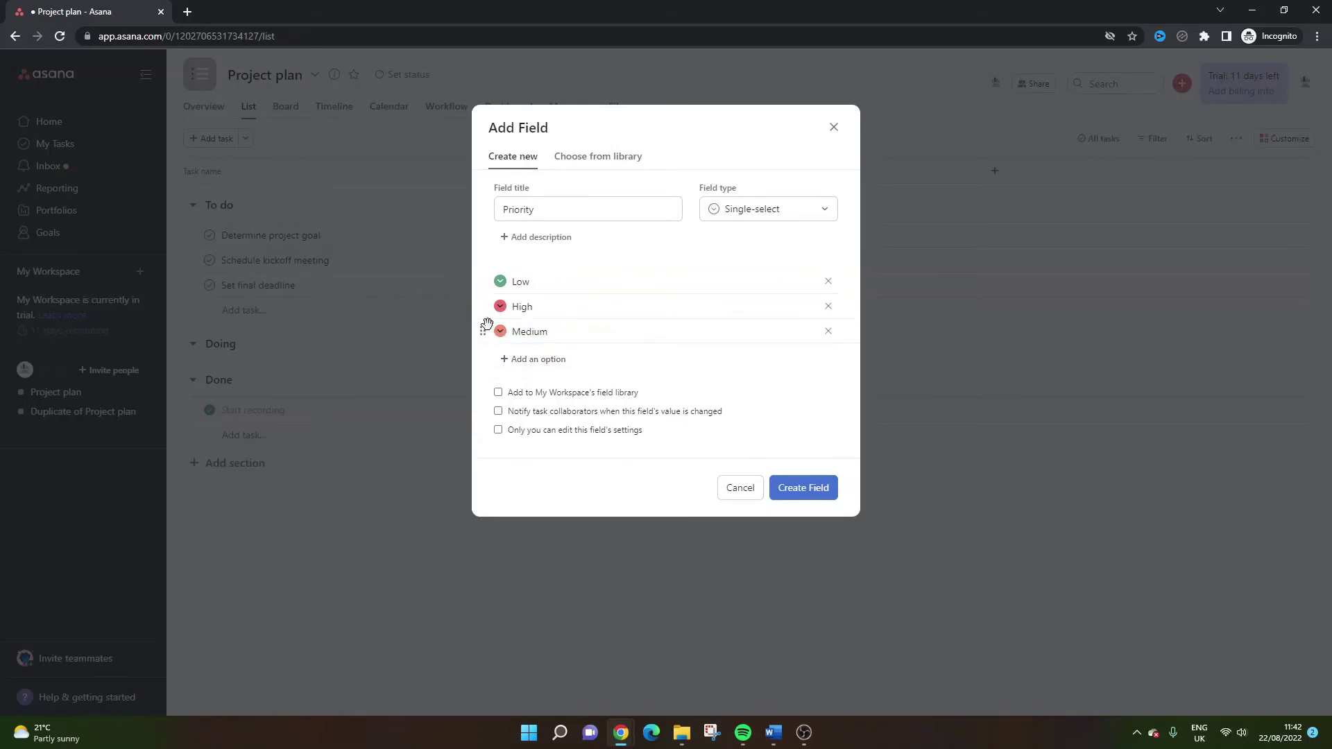
{"action": "left_click_drag", "start_coordinate": [482, 332], "coordinate": [485, 303]}
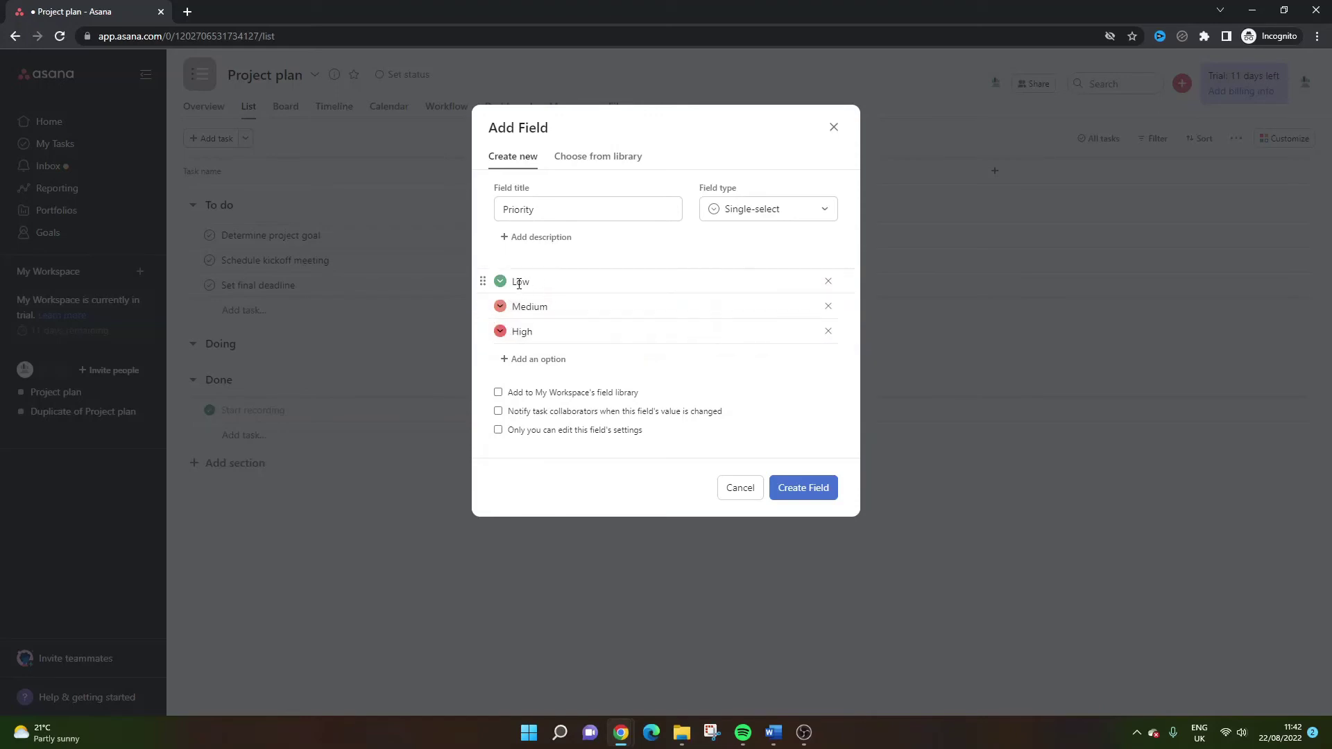
Step: Check the option colours, leaving Low green and High red
{"action": "left_click", "coordinate": [500, 282]}
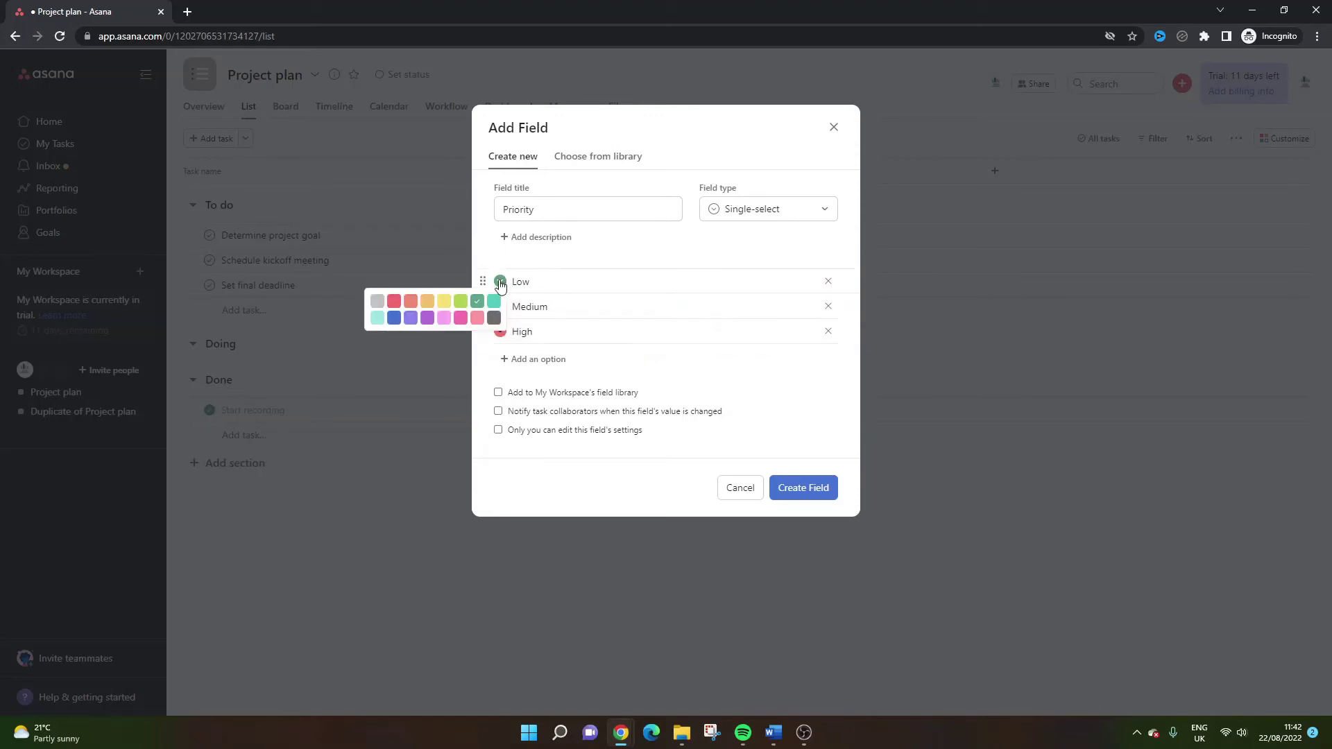
{"action": "left_click", "coordinate": [504, 284]}
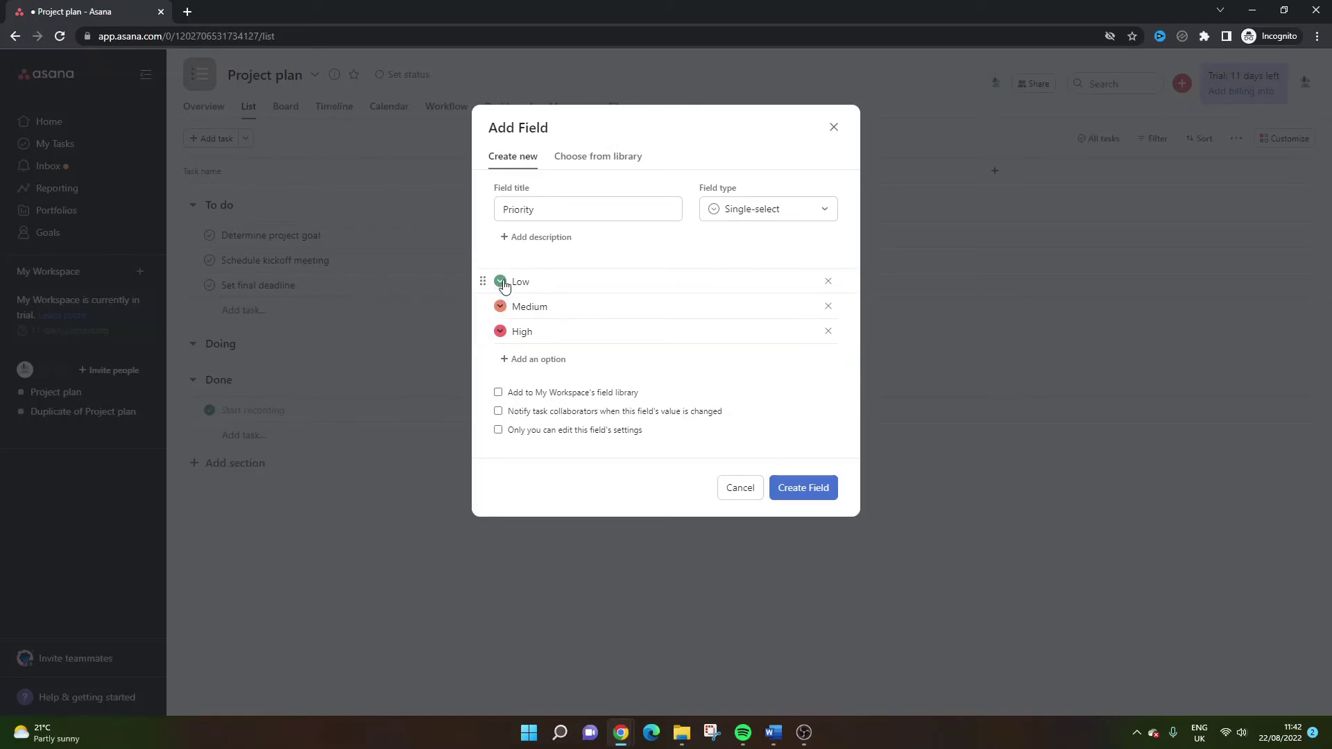
{"action": "left_click", "coordinate": [500, 332]}
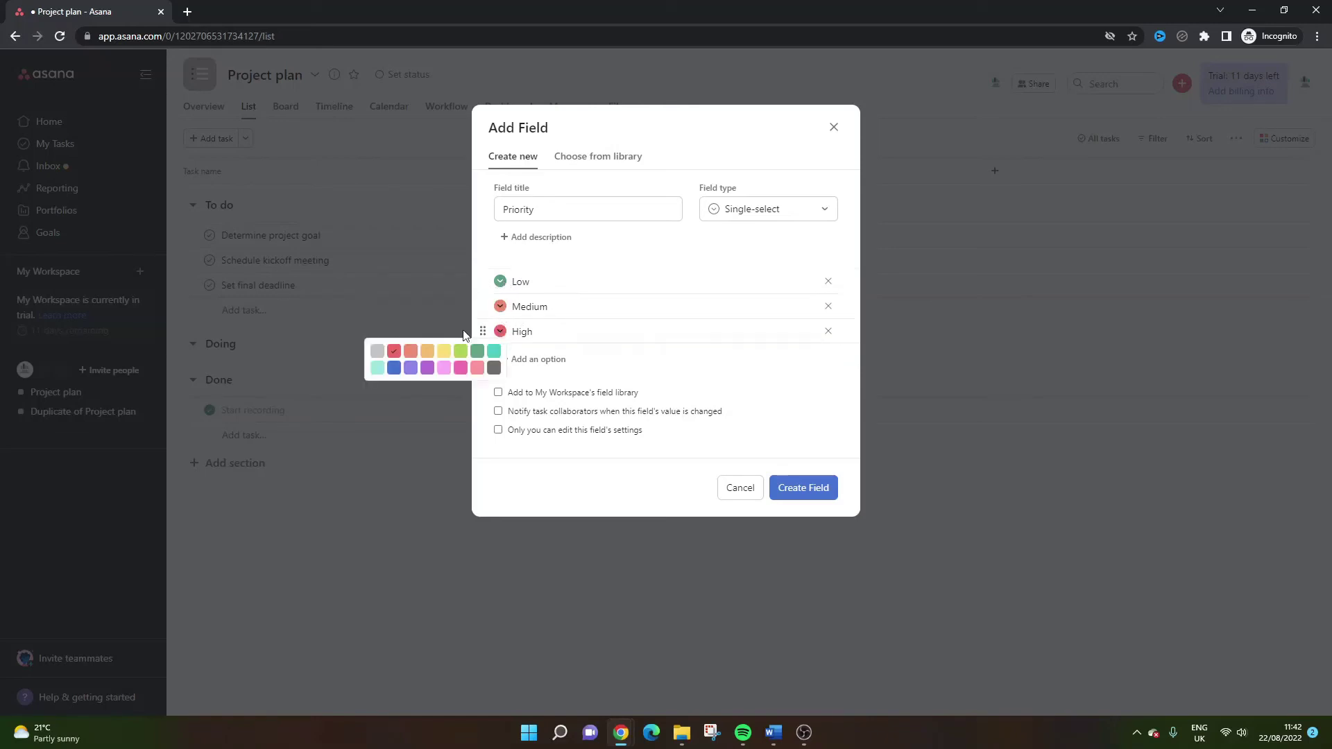
{"action": "left_click", "coordinate": [767, 369]}
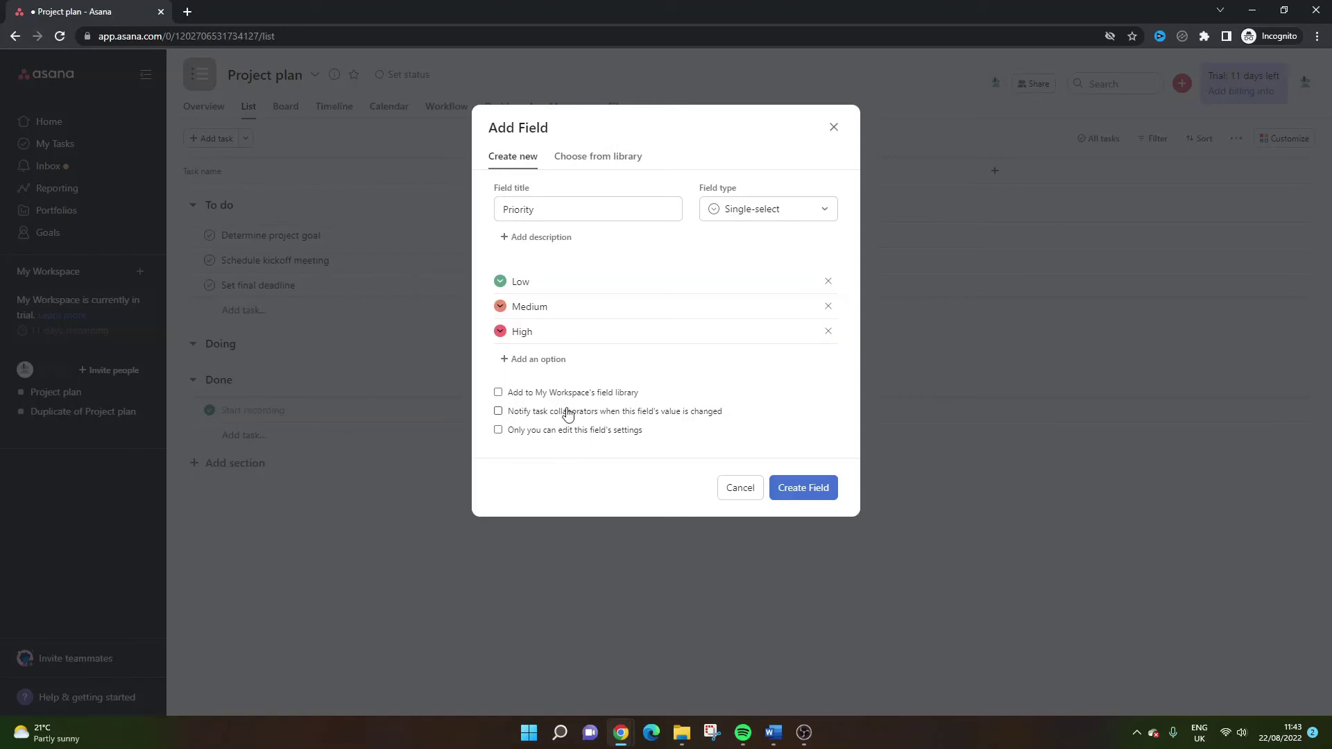
Step: Create the Priority field, then review its Low, Medium and High options and close the settings unchanged
{"action": "left_click", "coordinate": [789, 489]}
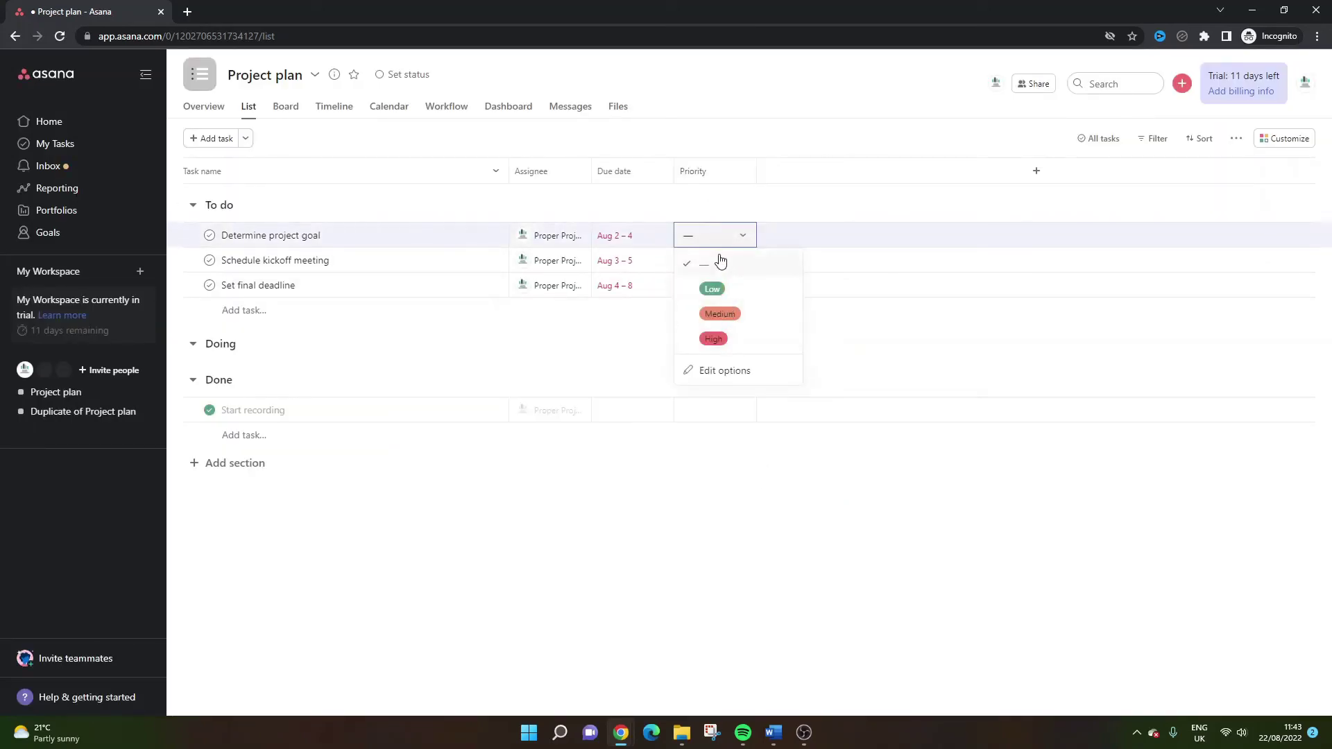
{"action": "left_click", "coordinate": [721, 375]}
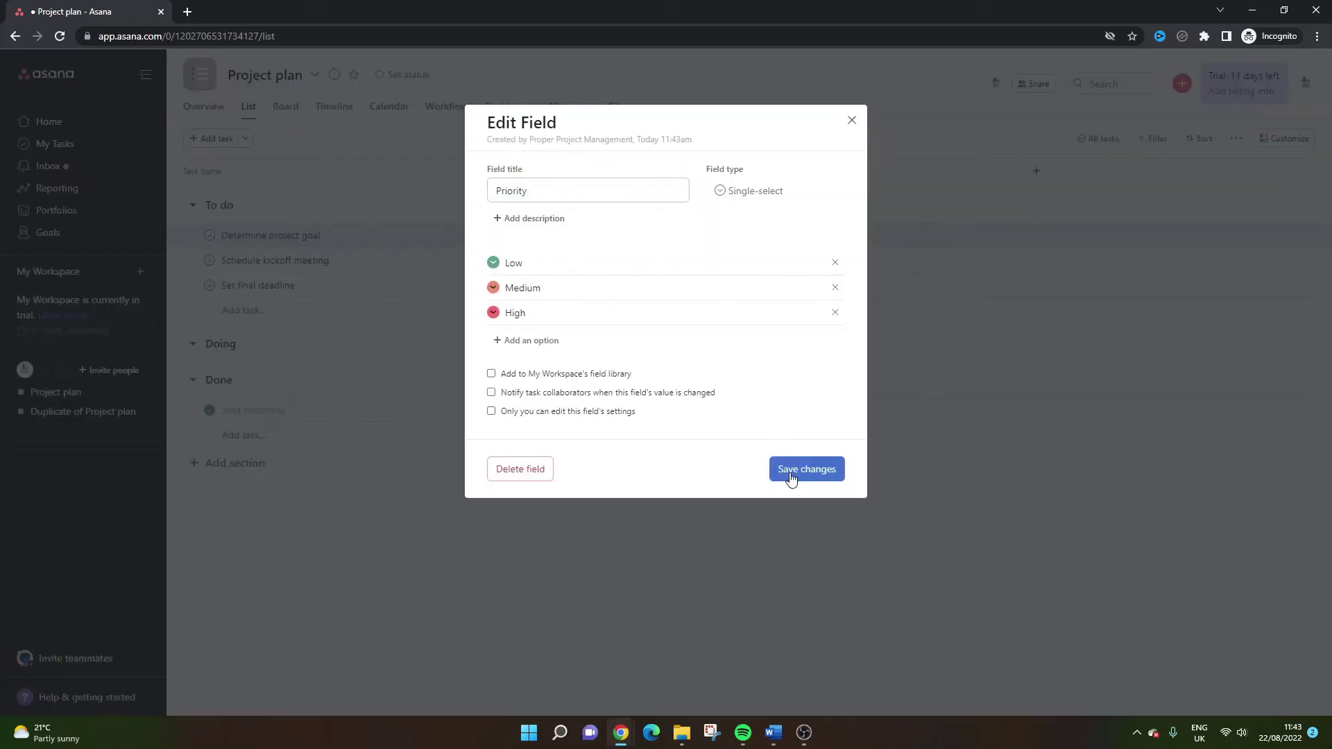
{"action": "left_click", "coordinate": [855, 125]}
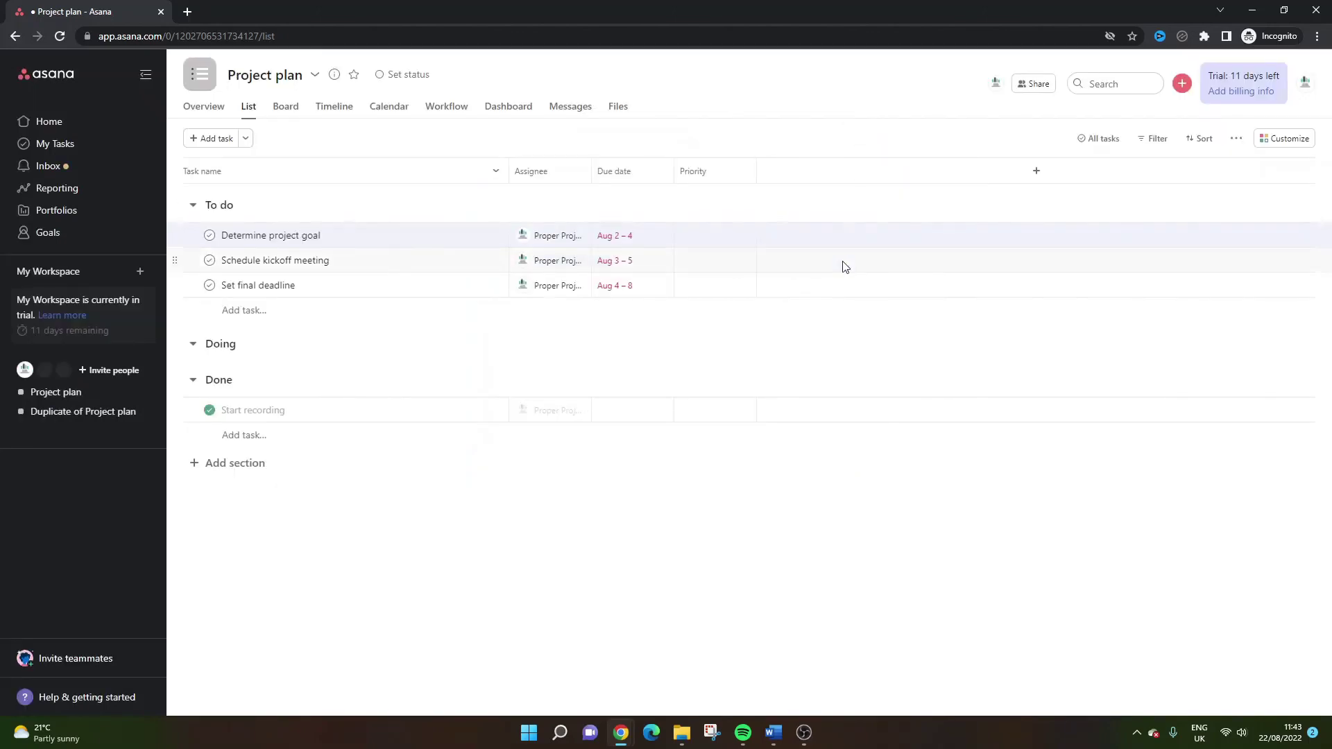